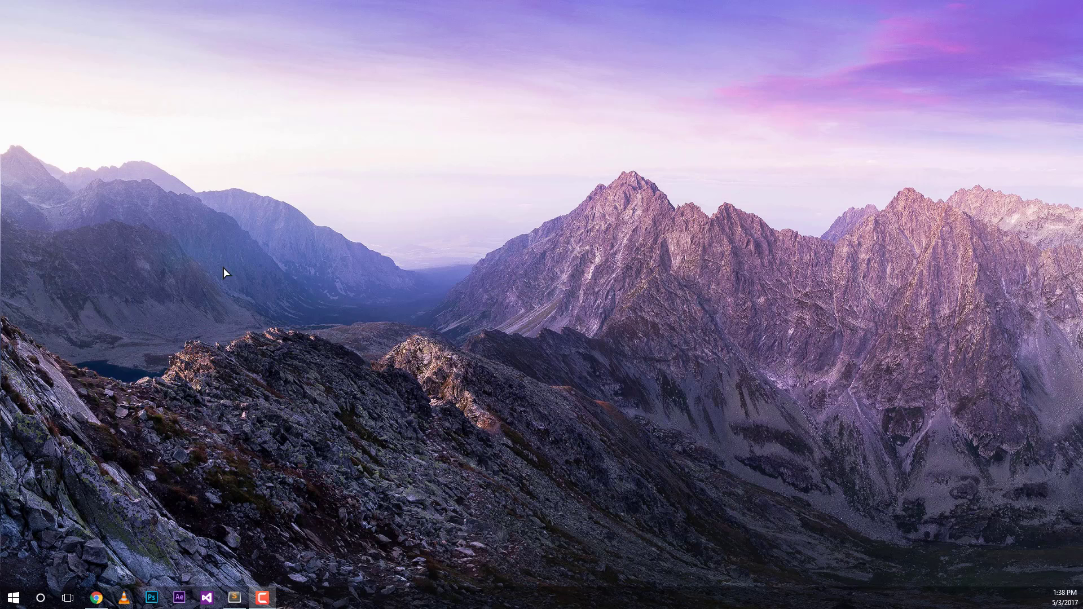
Step: Open Google Play's Apps section in Chrome
{"action": "left_click", "coordinate": [96, 598]}
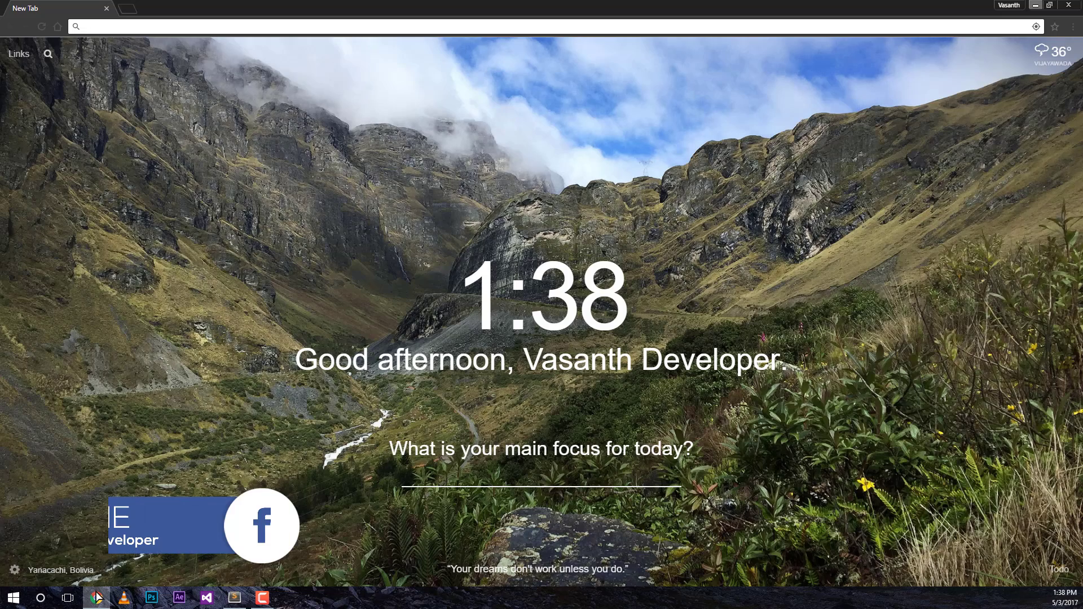
{"action": "type", "text": "play.google."}
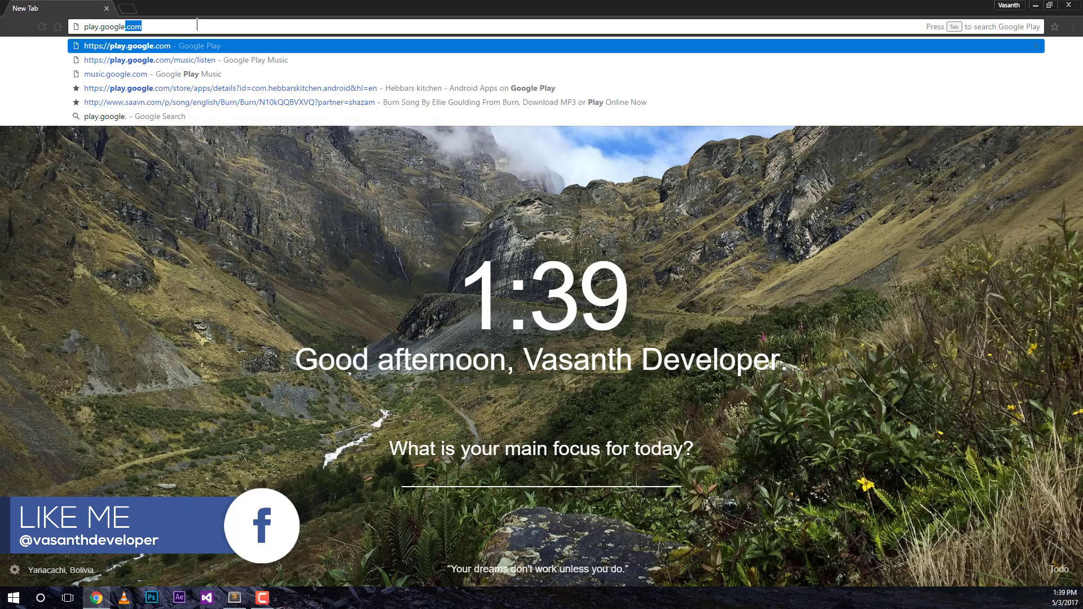
{"action": "type", "text": "com"}
{"action": "key", "text": "Return"}
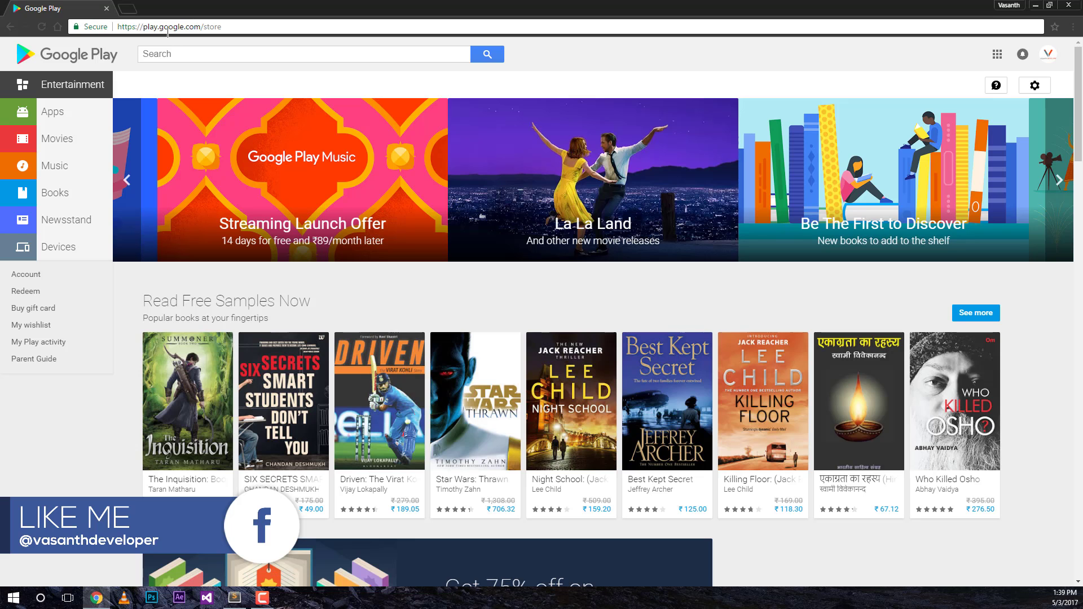
{"action": "left_click", "coordinate": [52, 112]}
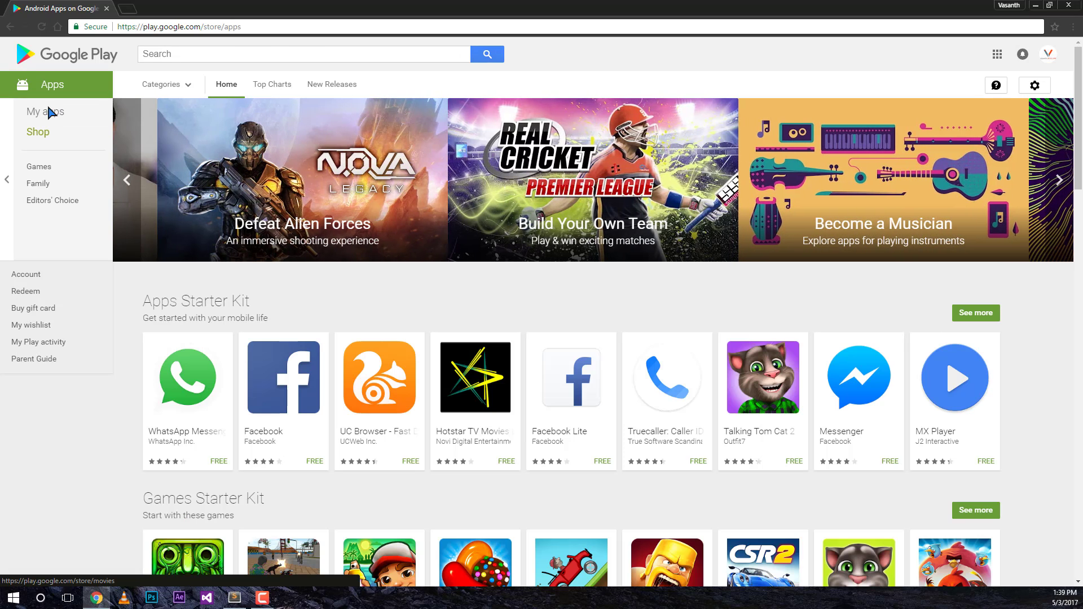
Step: Search the store for 'Zooper Widget' and open its app page
{"action": "left_click", "coordinate": [145, 55]}
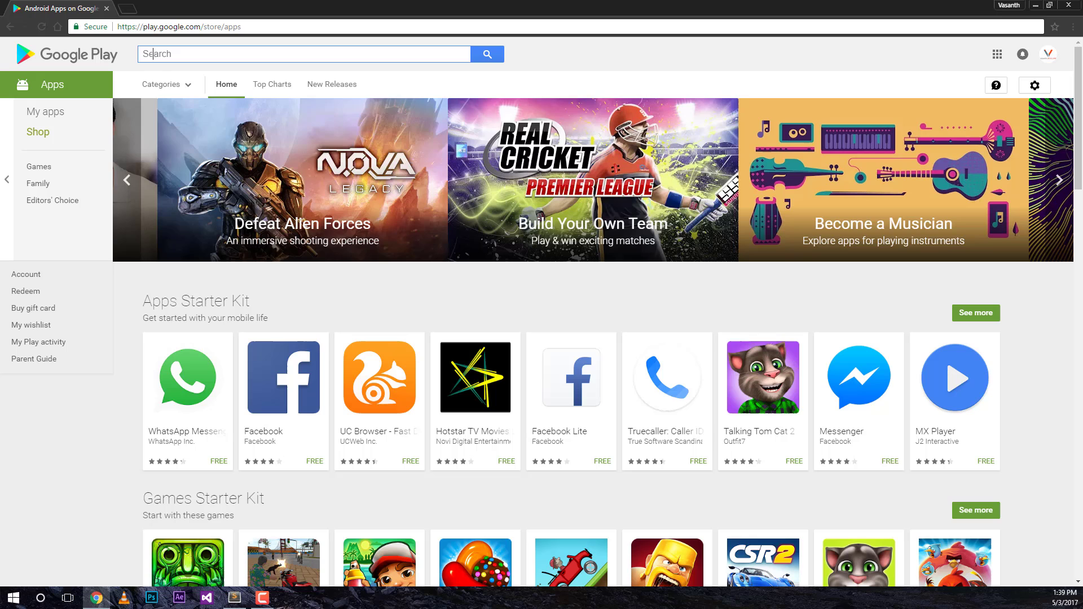
{"action": "type", "text": "Zooper Widget"}
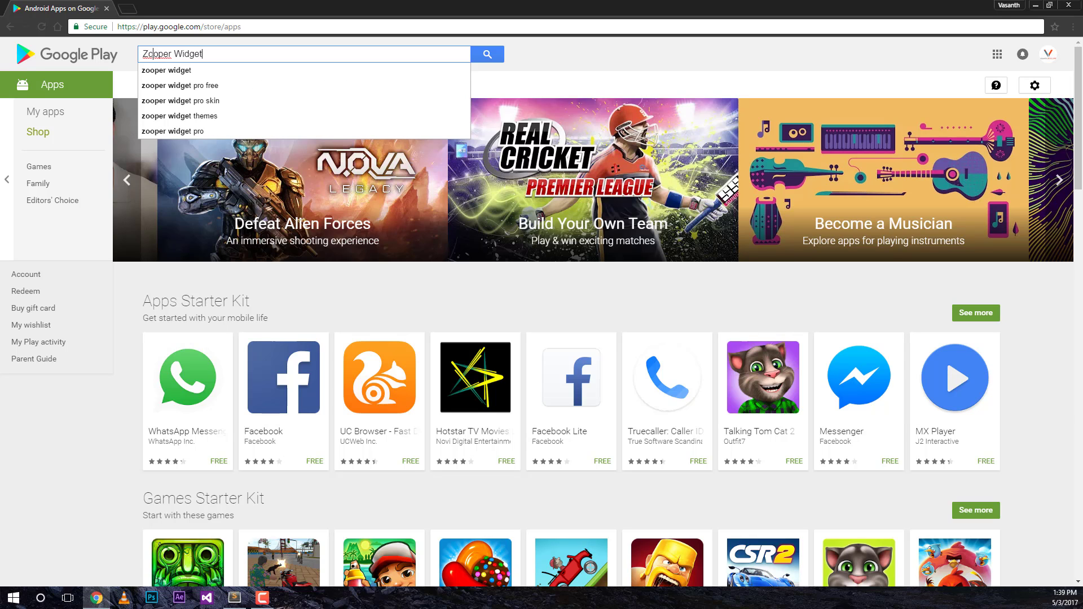
{"action": "key", "text": "Return"}
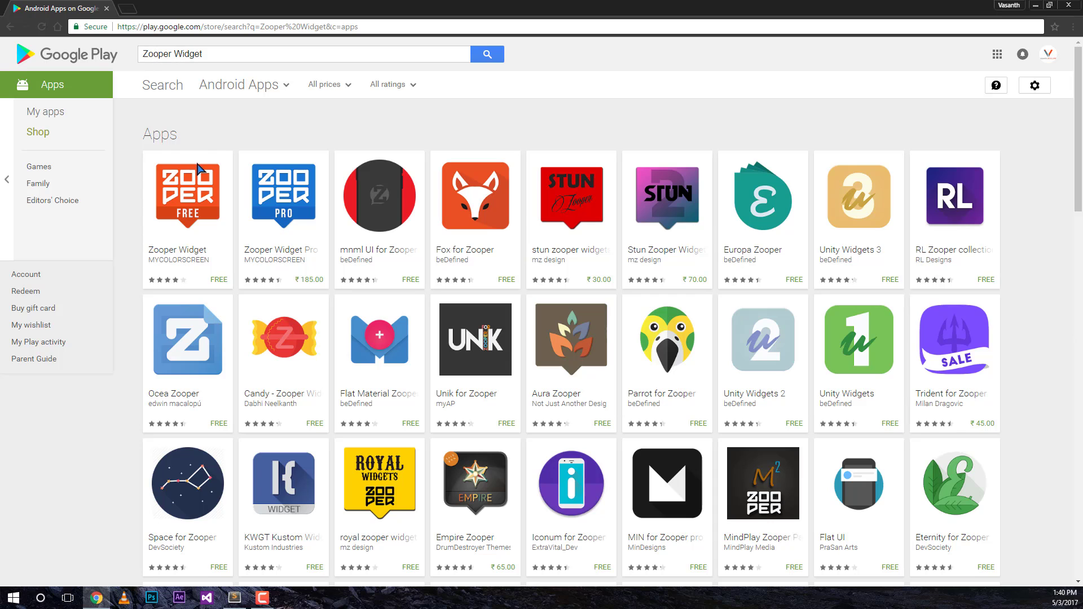
{"action": "left_click", "coordinate": [199, 175]}
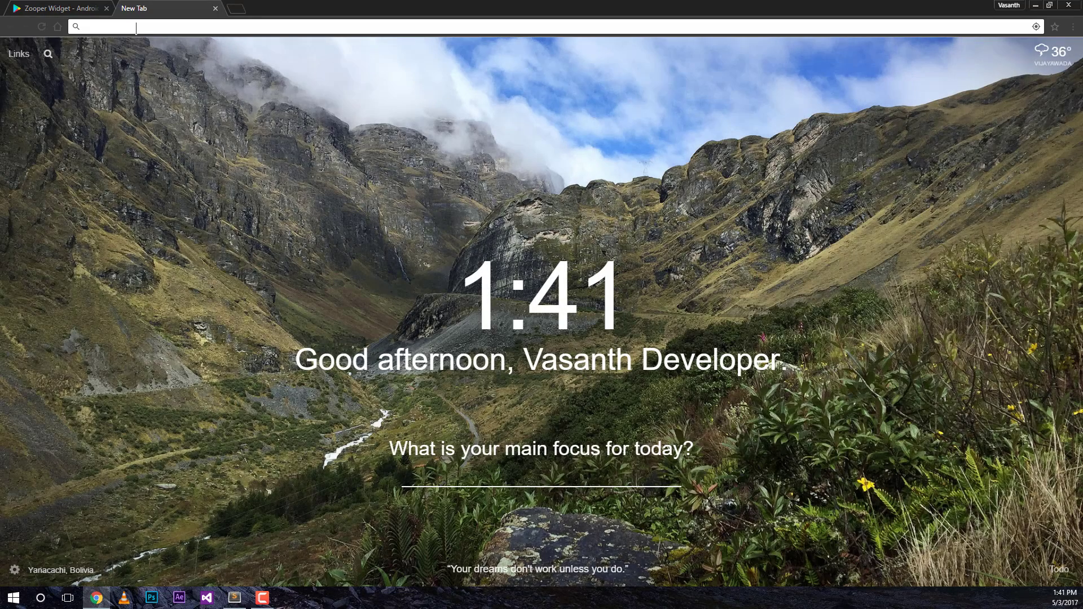
Step: Load apps.evozi.com/apk-downloader, then copy the Zooper Widget Google Play page URL
{"action": "type", "text": "https://apps.evozi.com/apk-downloader/"}
{"action": "key", "text": "Return"}
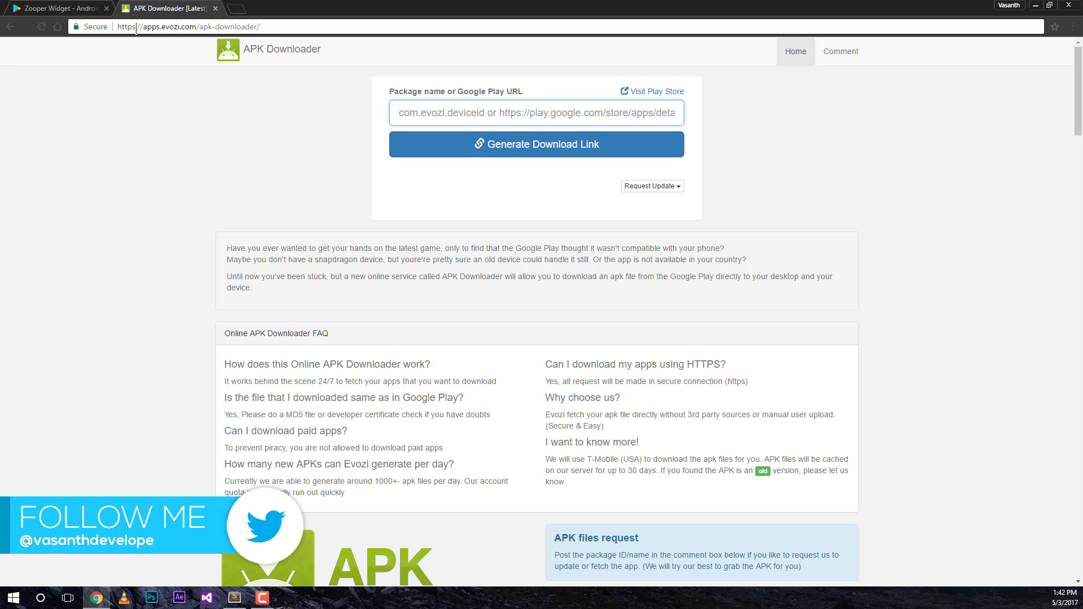
{"action": "left_click", "coordinate": [68, 8]}
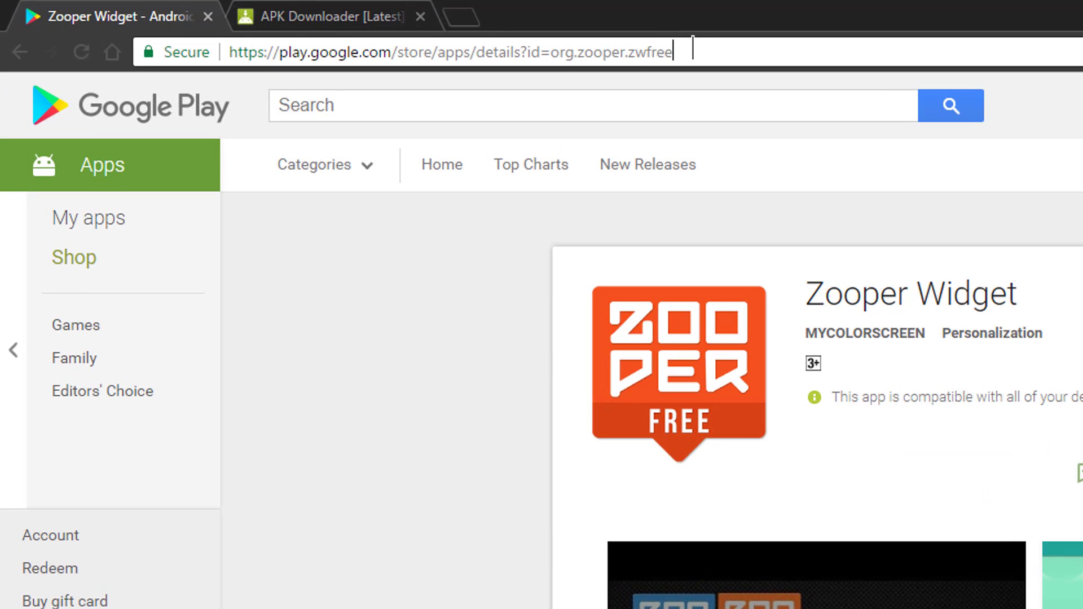
{"action": "left_click_drag", "start_coordinate": [353, 27], "coordinate": [309, 31]}
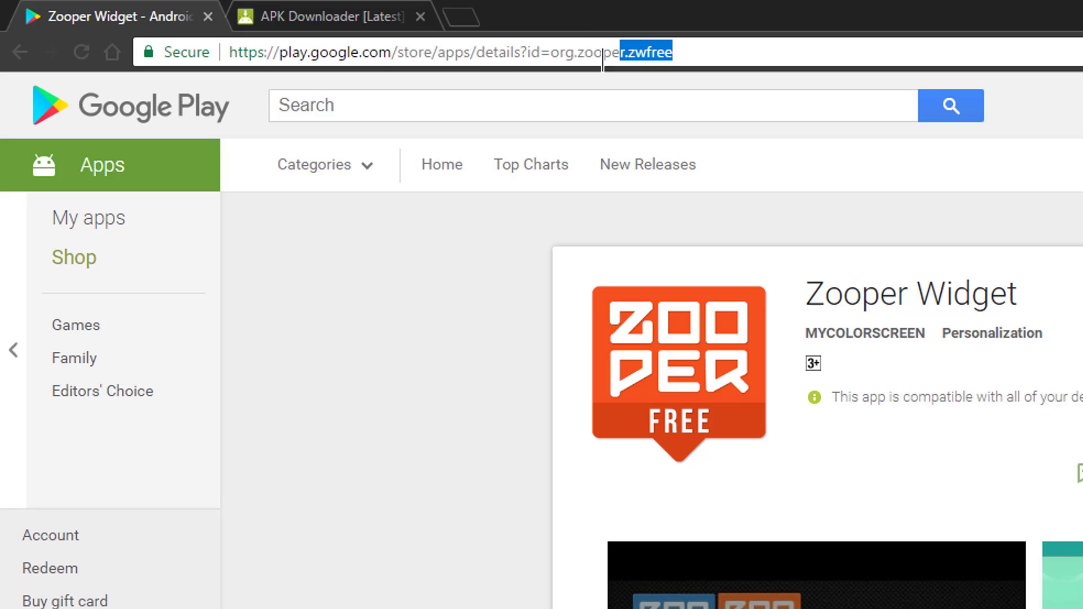
{"action": "mouse_move", "coordinate": [603, 59]}
{"action": "left_mouse_down"}
{"action": "mouse_move", "coordinate": [227, 54]}
{"action": "mouse_move", "coordinate": [258, 61]}
{"action": "left_mouse_up"}
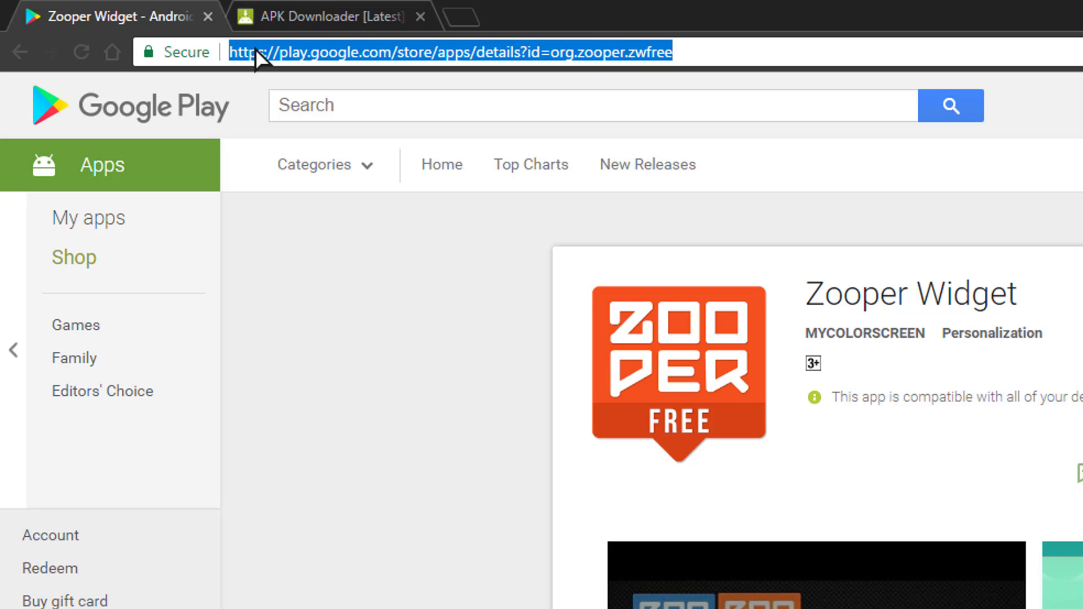
{"action": "right_click", "coordinate": [258, 57]}
{"action": "left_click", "coordinate": [297, 131]}
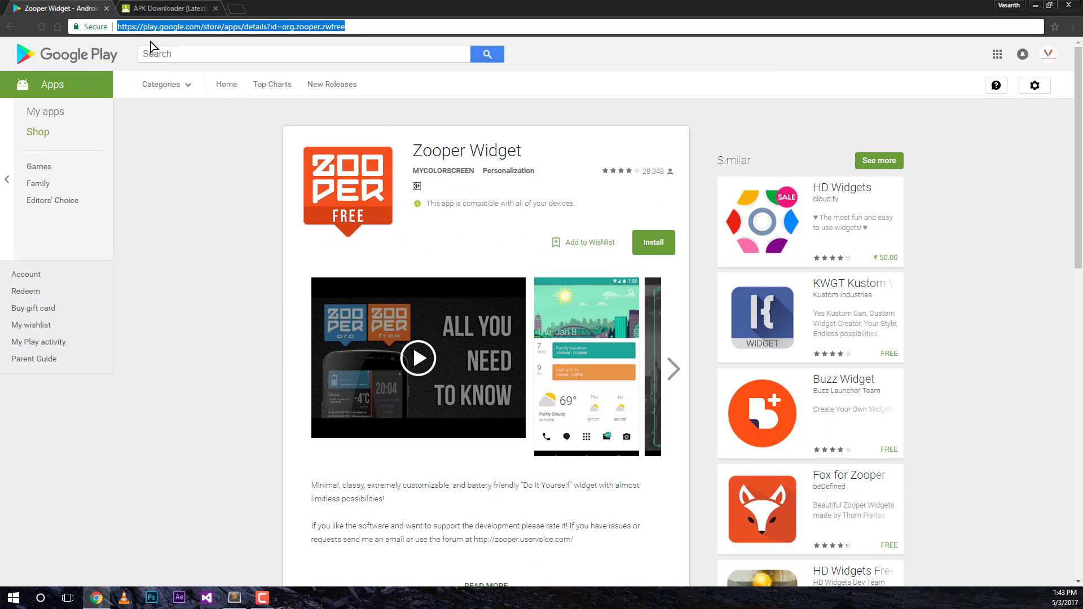
Step: Paste the Zooper Widget Play URL into Evozi's input field and generate the download link
{"action": "left_click", "coordinate": [167, 9]}
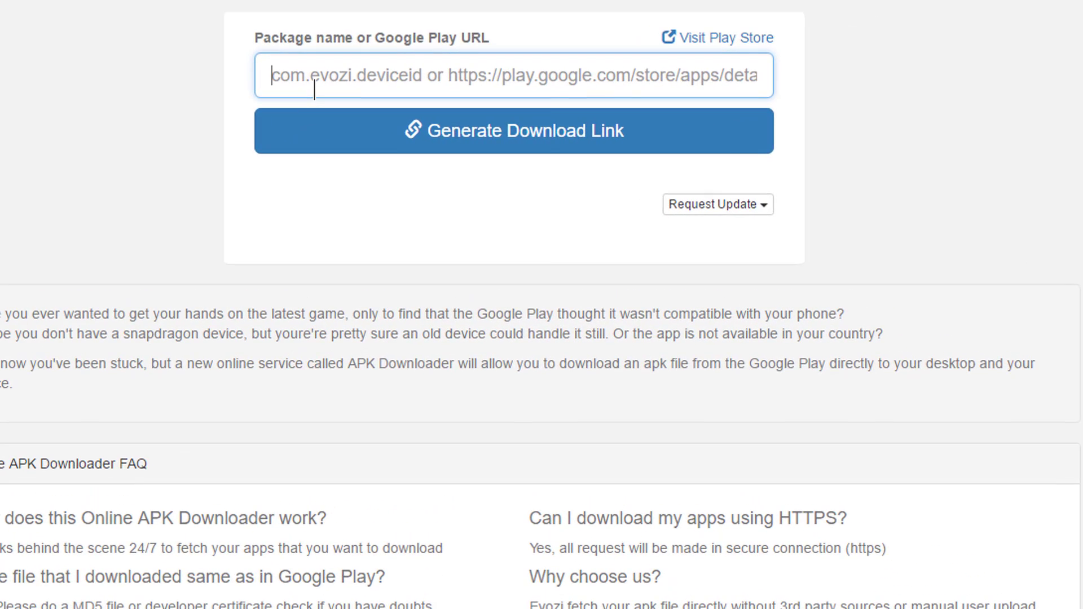
{"action": "right_click", "coordinate": [314, 88]}
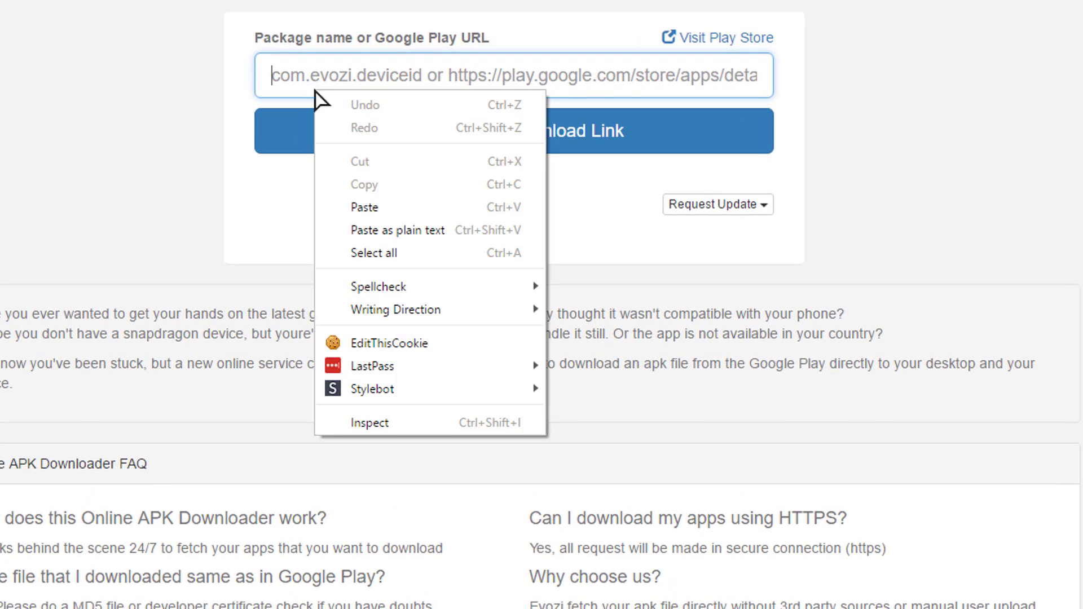
{"action": "left_click", "coordinate": [367, 233]}
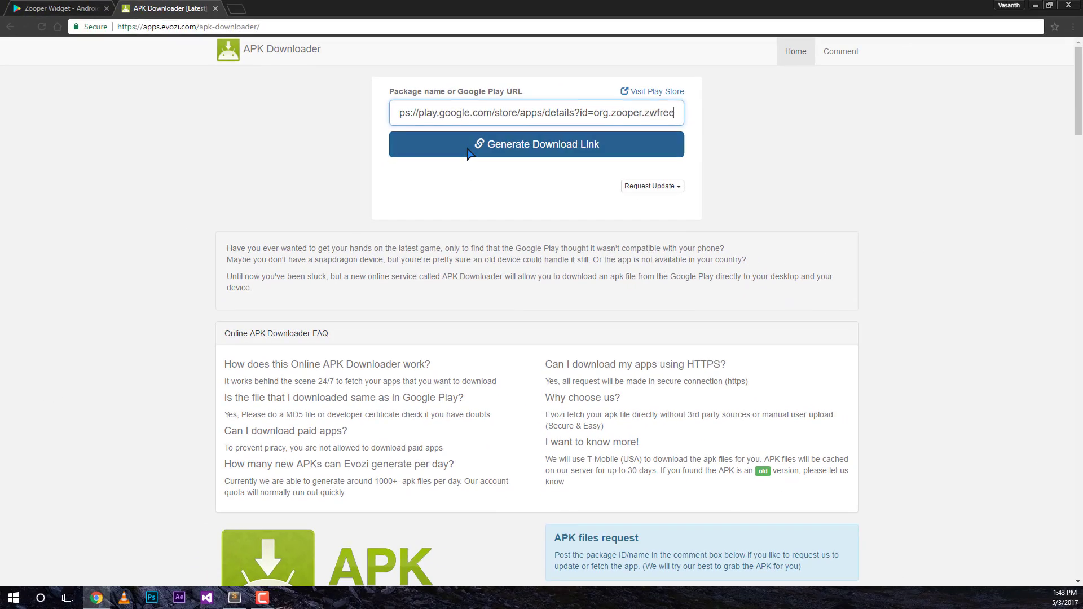
{"action": "left_click", "coordinate": [469, 146]}
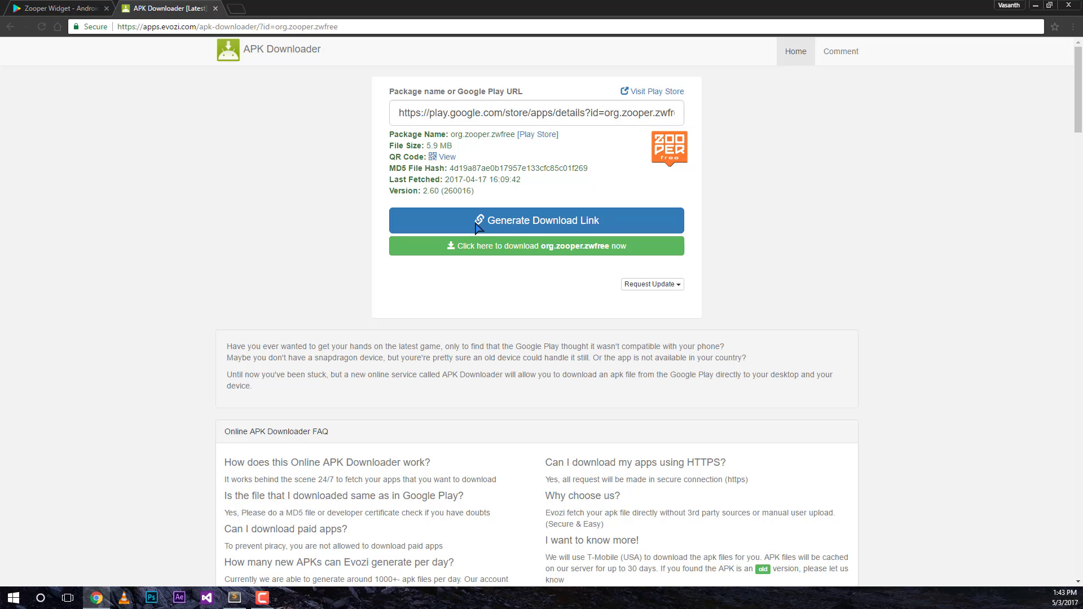
Step: Download the org.zooper.zwfree APK and save it to disk
{"action": "left_click", "coordinate": [474, 249]}
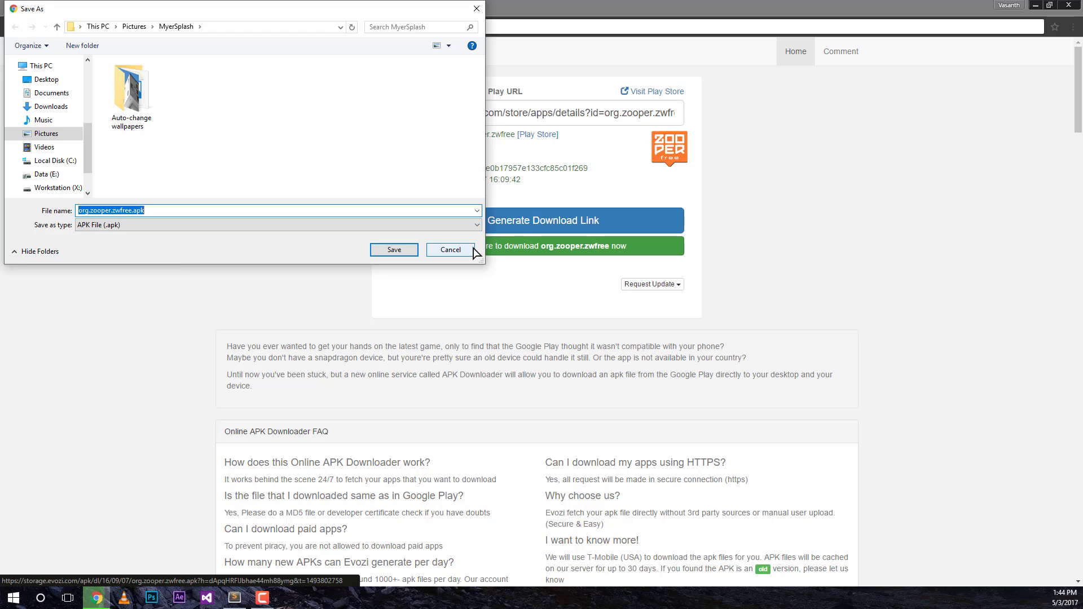
{"action": "left_click", "coordinate": [415, 255]}
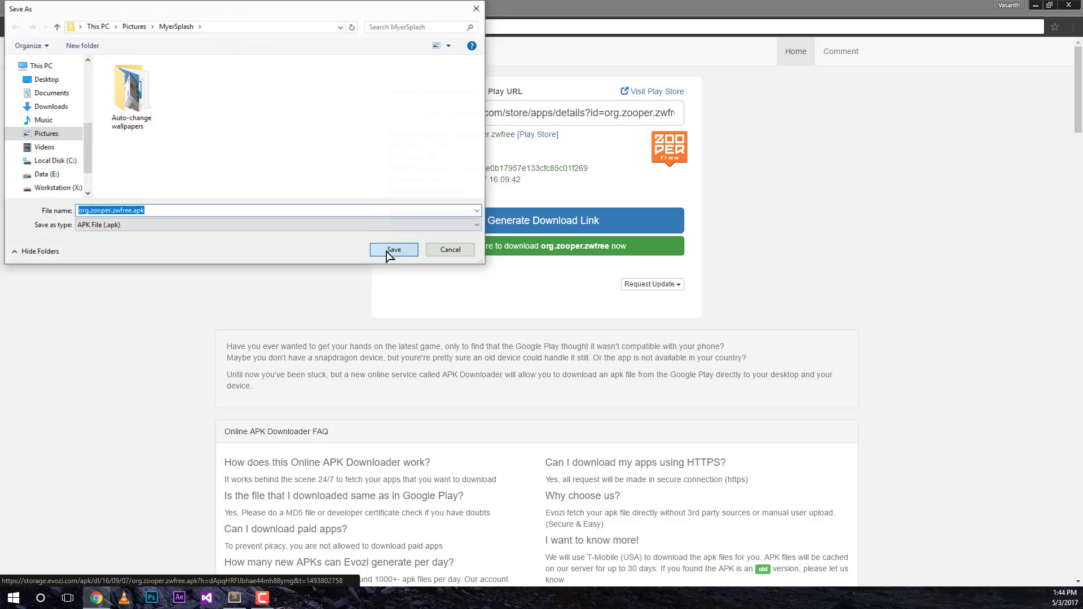